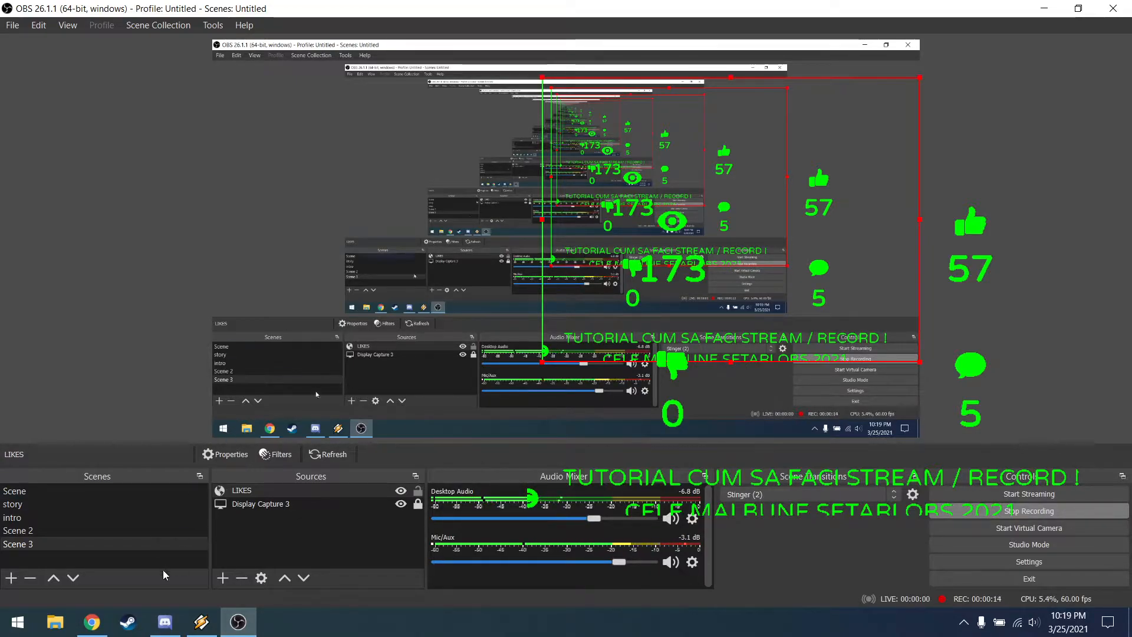
# Step: Switch to Chrome and copy the address of the OBS tutorial video's YouTube page
pyautogui.click(150, 530)
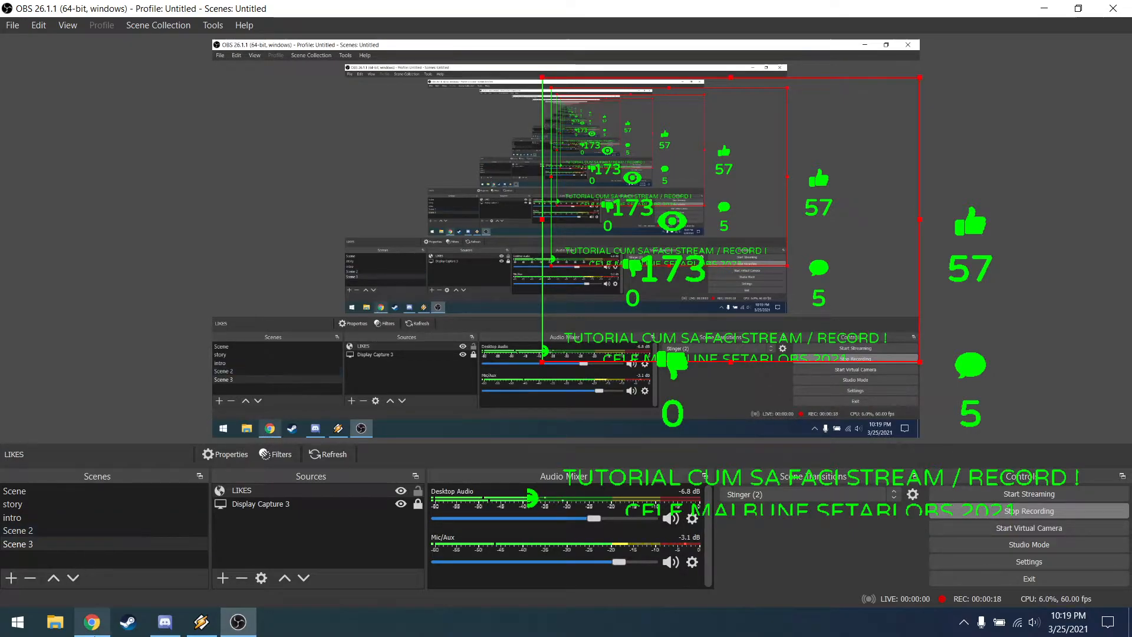
pyautogui.click(91, 622)
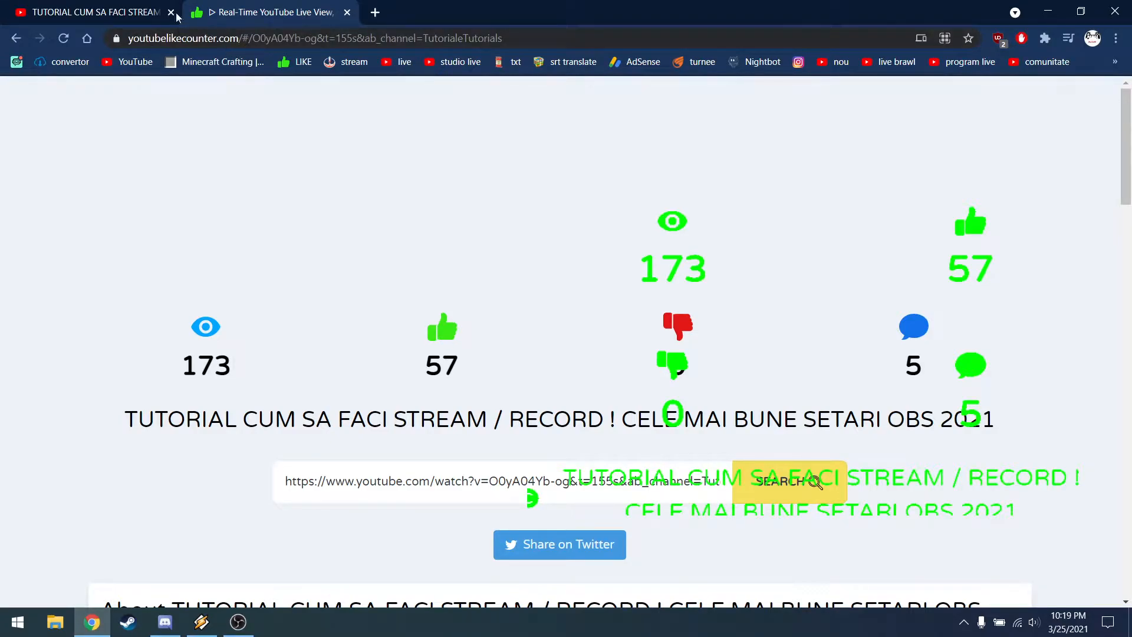
pyautogui.click(144, 6)
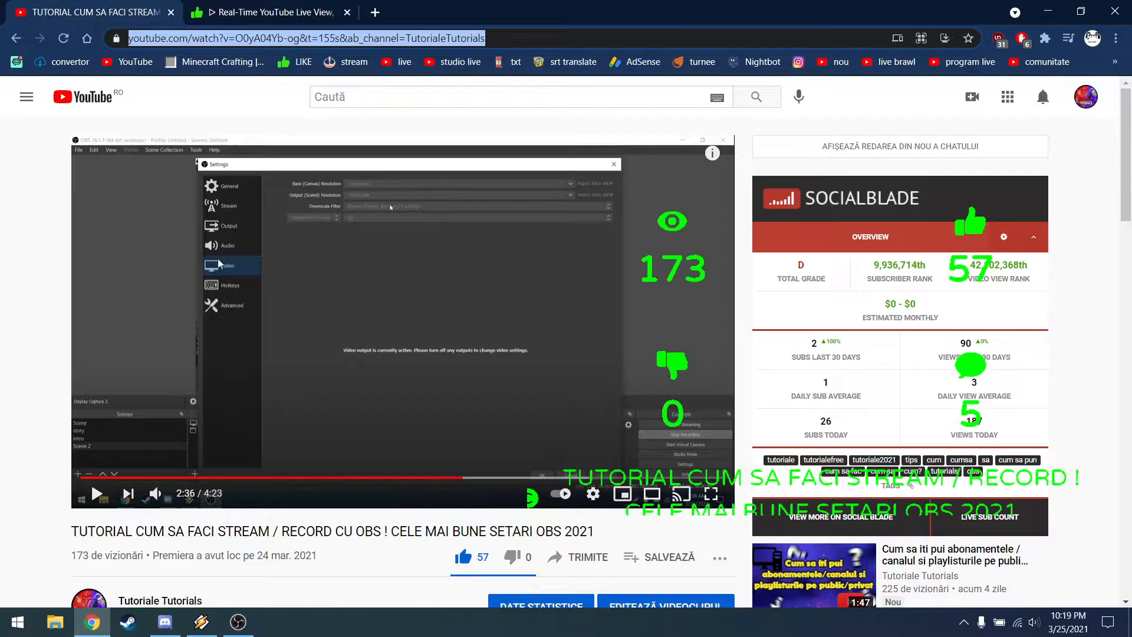
pyautogui.rightClick(281, 39)
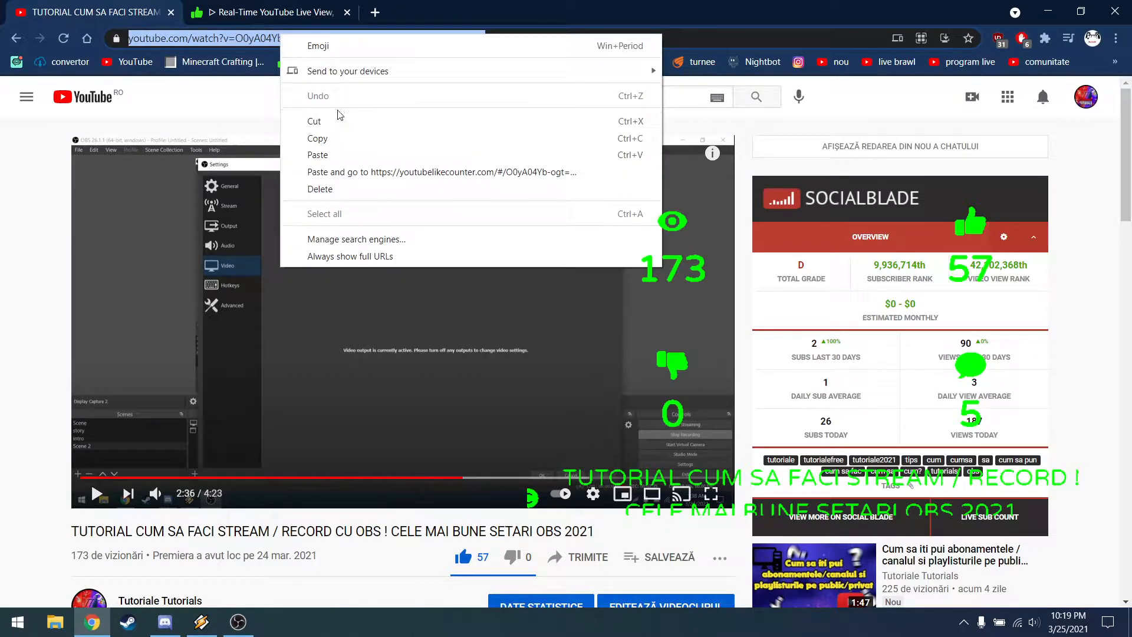
pyautogui.click(365, 137)
# Step: Replace the link in the youtubelikecounter.com search field with the copied video address and run the search
pyautogui.click(272, 7)
pyautogui.click(440, 481)
pyautogui.doubleClick(441, 482)
pyautogui.click(441, 482)
pyautogui.tripleClick(441, 481)
pyautogui.hotkey('ctrl', 'v')
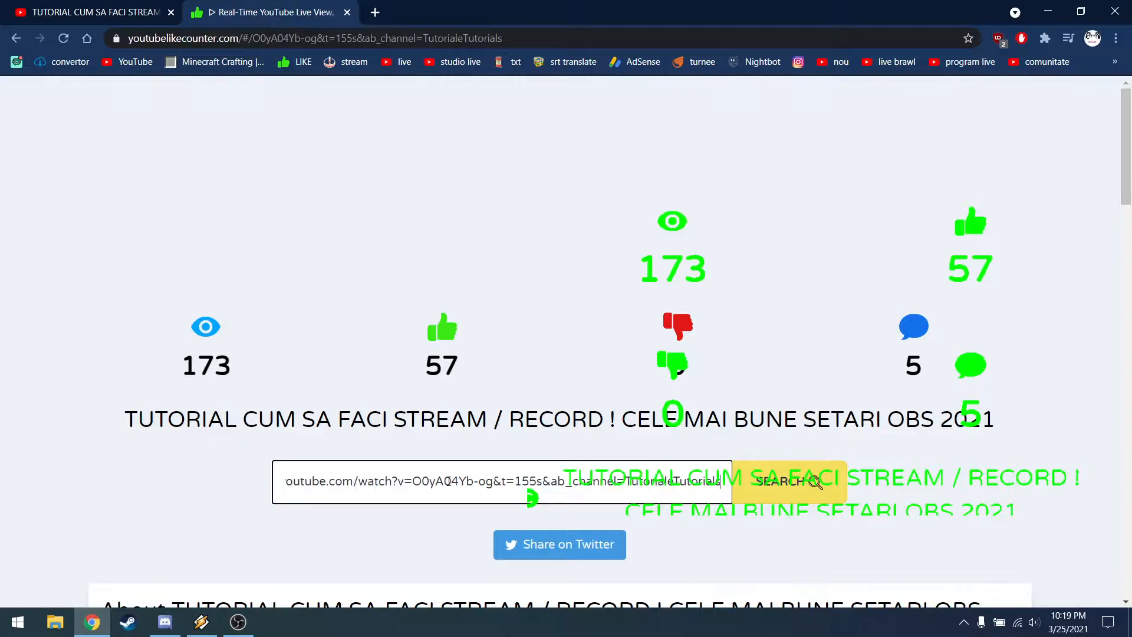
pyautogui.click(794, 481)
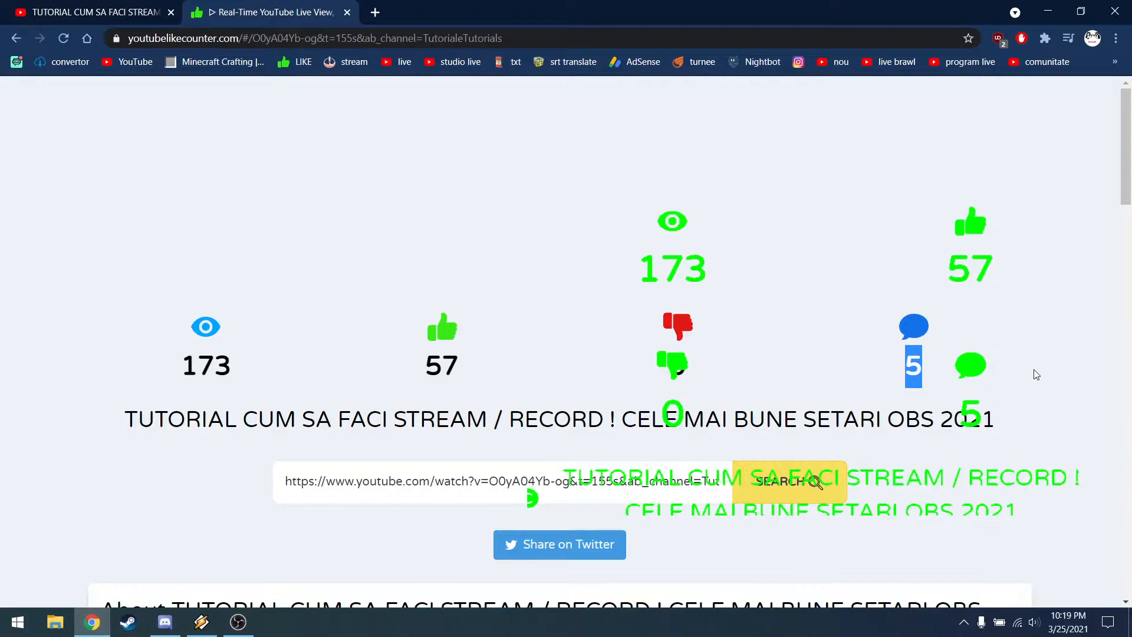
# Step: Copy the counter page's address, then switch to OBS and create a new Browser source named like21dwasdas
pyautogui.click(321, 37)
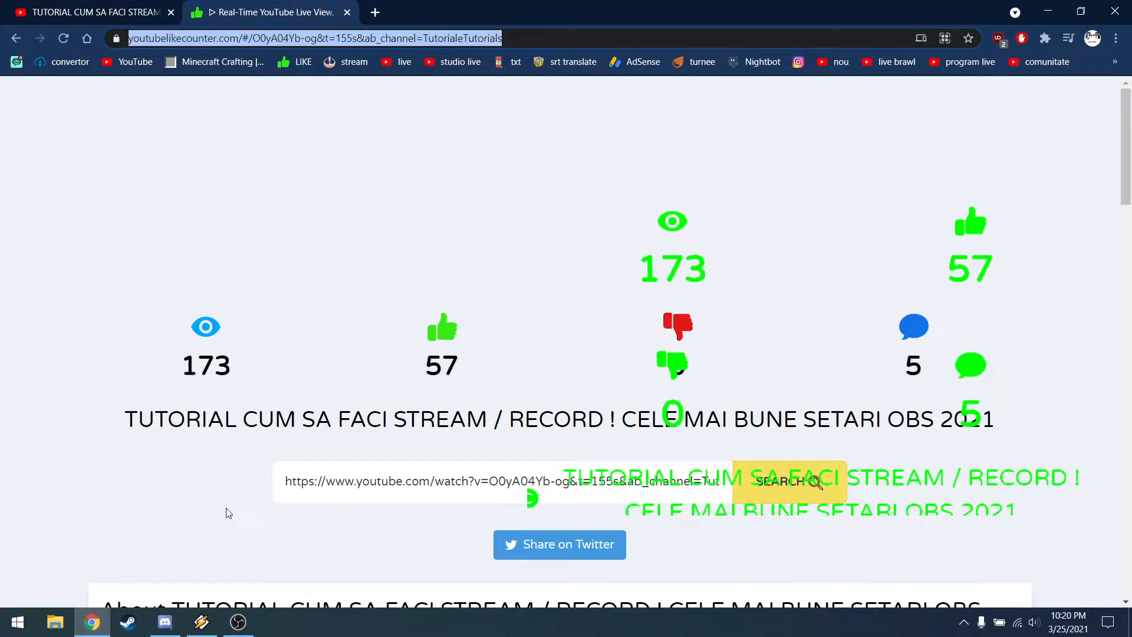
pyautogui.click(238, 622)
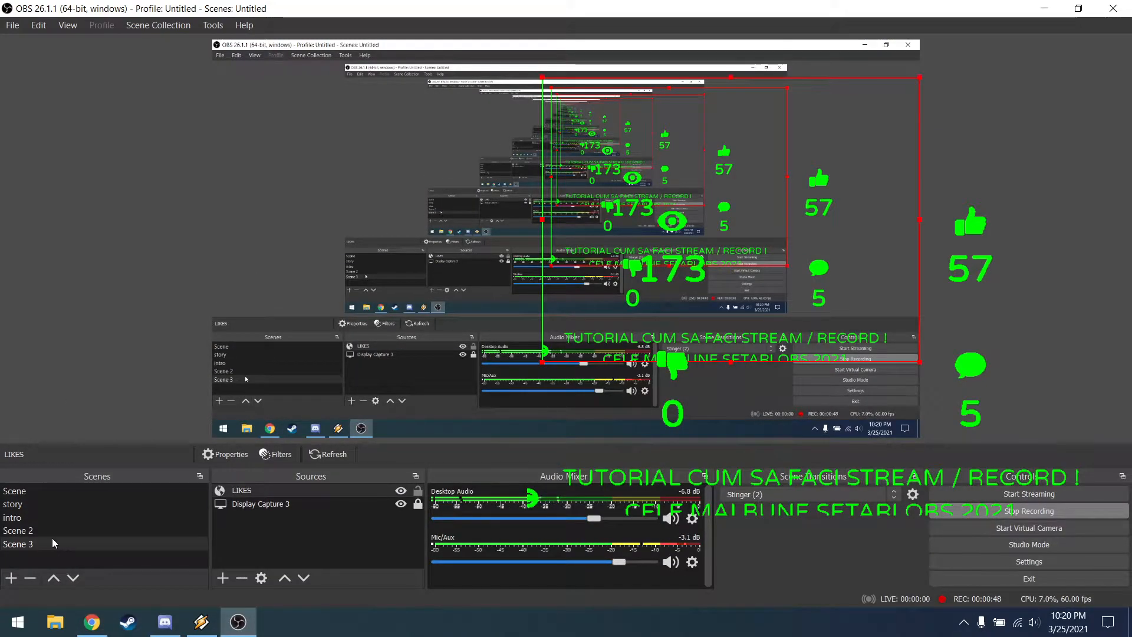
pyautogui.click(222, 578)
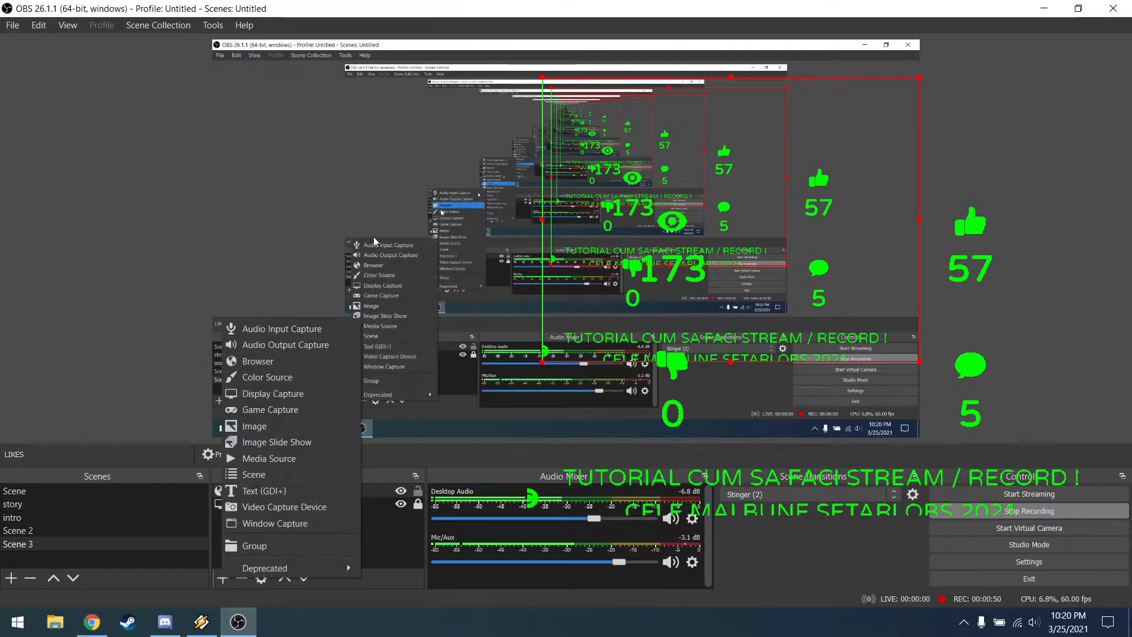
pyautogui.click(267, 362)
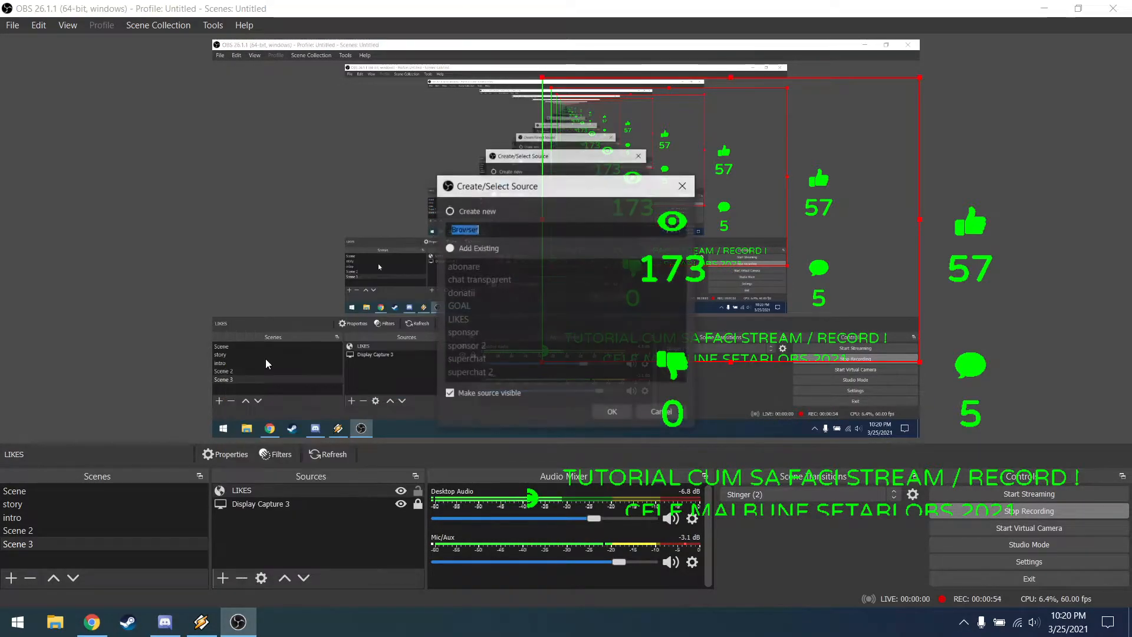
pyautogui.write('like')
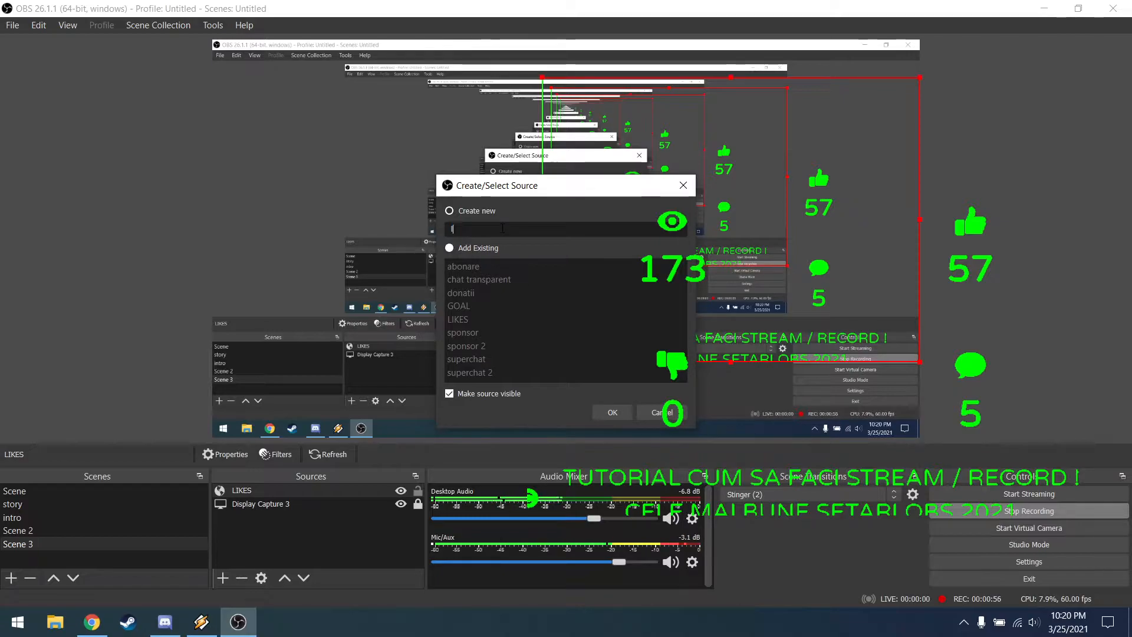
pyautogui.write('21dwasdas')
pyautogui.press('Return')
pyautogui.doubleClick(576, 380)
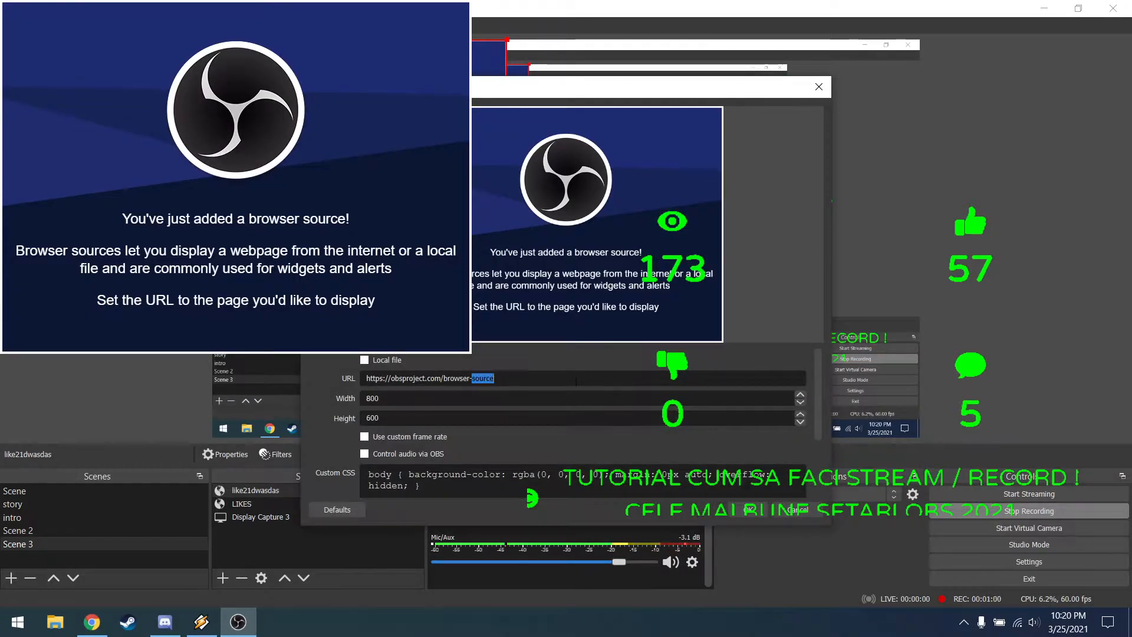
pyautogui.tripleClick(576, 379)
pyautogui.hotkey('ctrl', 'v')
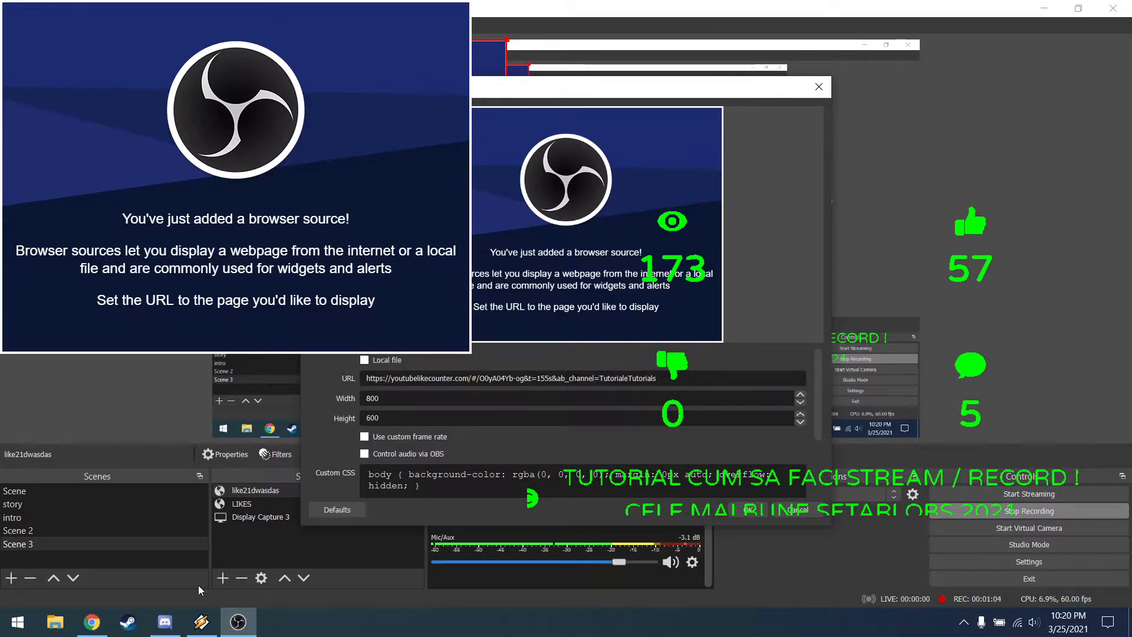
pyautogui.click(92, 622)
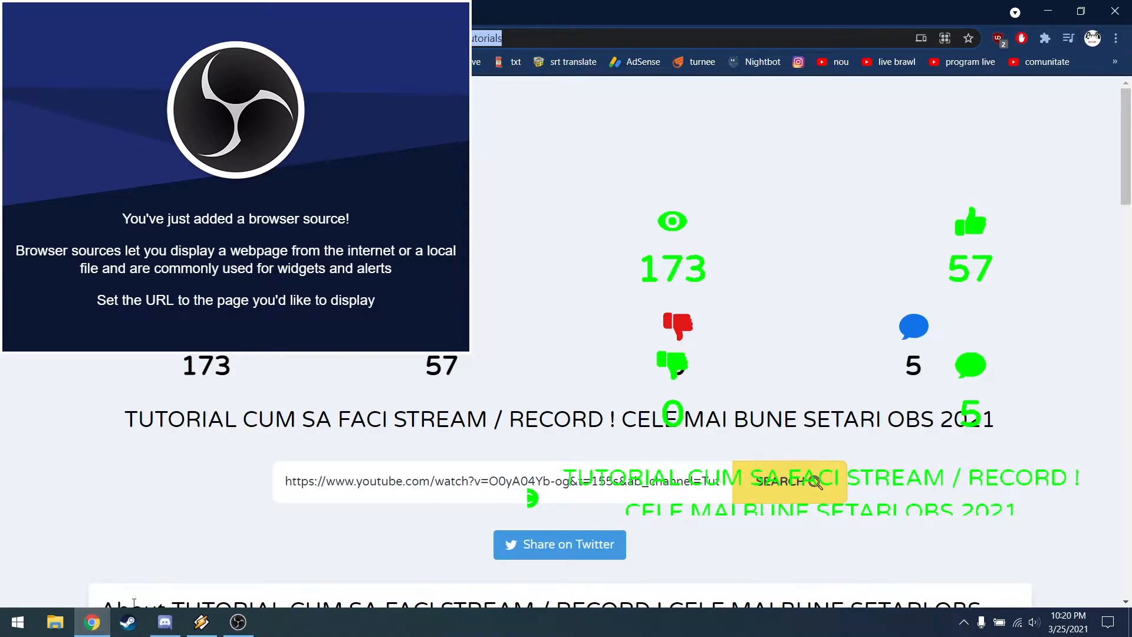
pyautogui.click(91, 622)
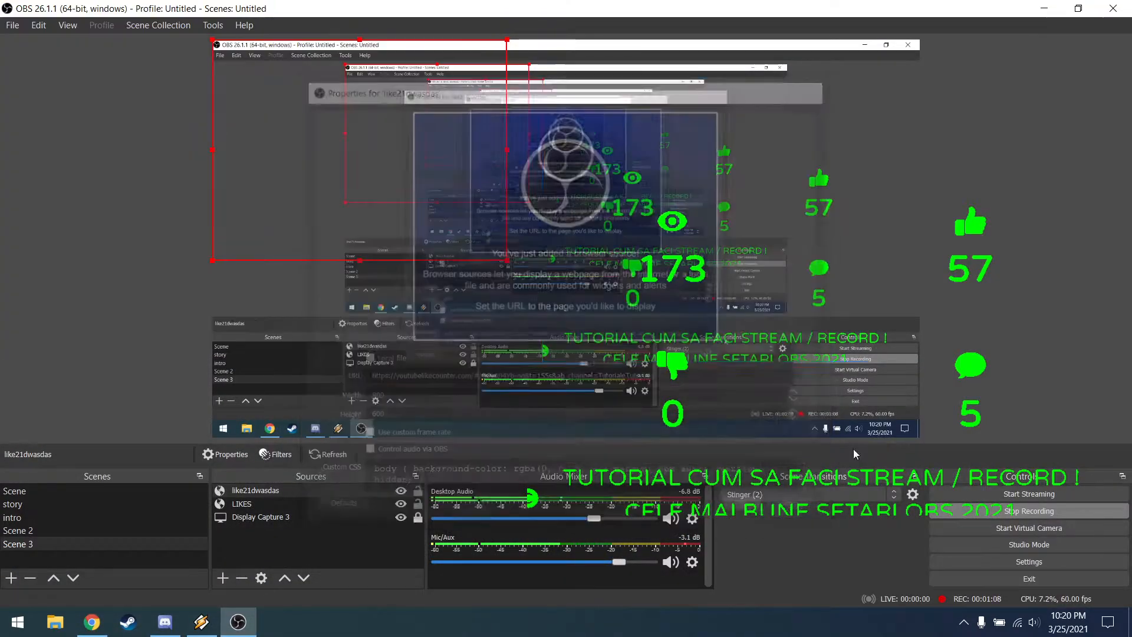
# Step: Shrink and reposition the like21dwasdas source in the preview, cropping it to just the thumbs-up icon and its count
pyautogui.moveTo(354, 160); pyautogui.dragTo(407, 247)
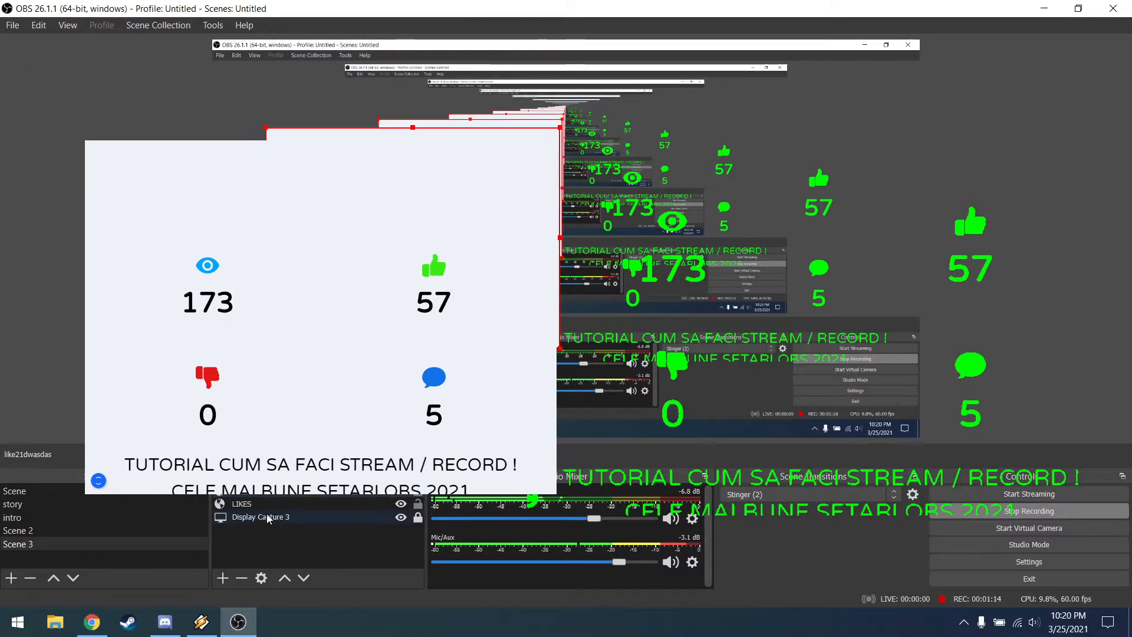
pyautogui.moveTo(430, 236); pyautogui.dragTo(377, 224)
pyautogui.moveTo(506, 116); pyautogui.dragTo(453, 171)
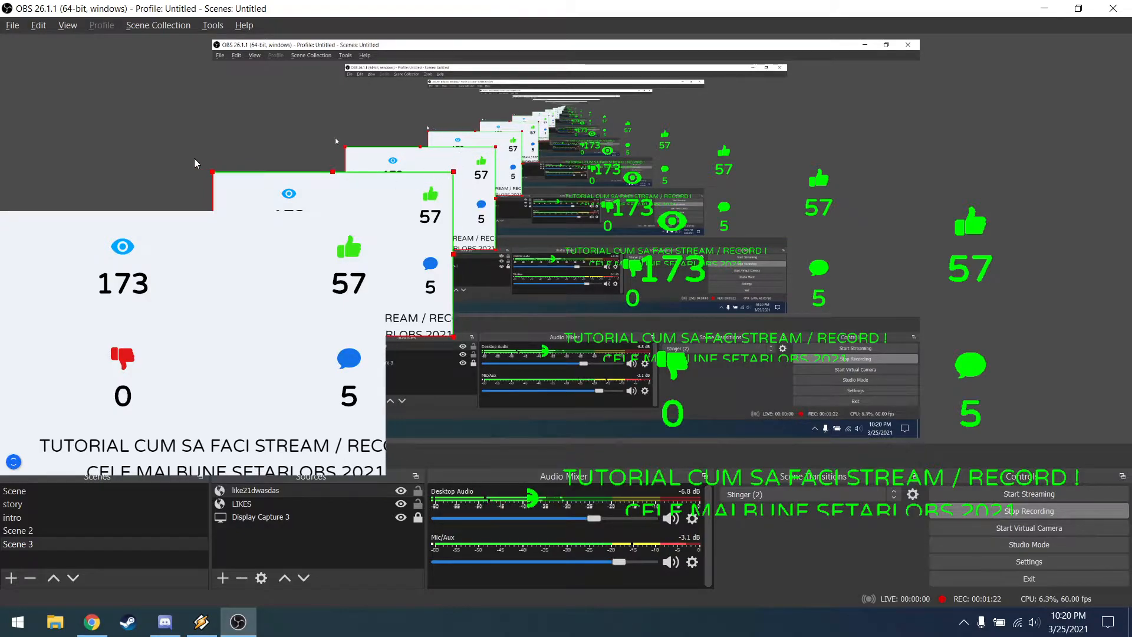
pyautogui.moveTo(213, 169); pyautogui.dragTo(407, 178)
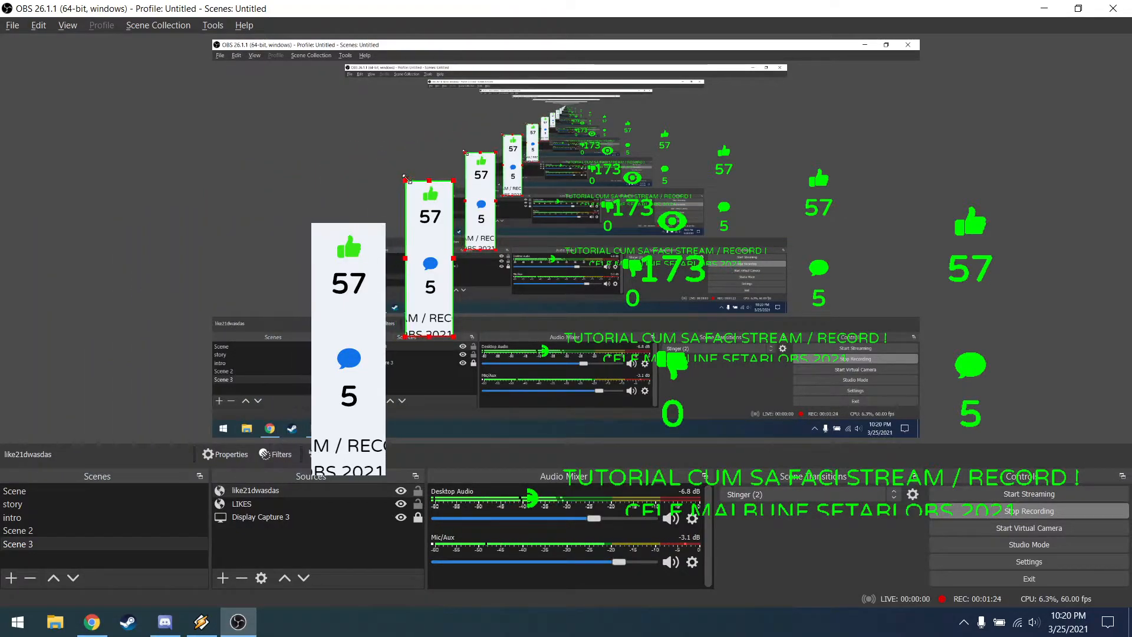
pyautogui.moveTo(430, 336); pyautogui.dragTo(340, 205)
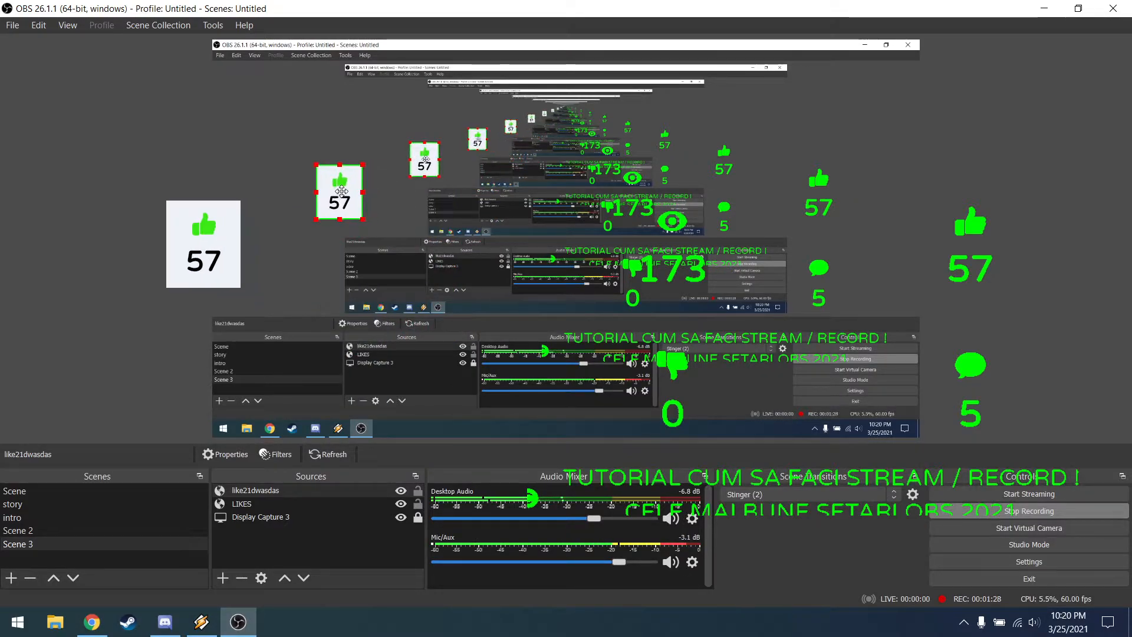
# Step: Crop the green LIKES source to just its thumbs-up icon and count, and move it slightly down and to the left
pyautogui.click(714, 212)
pyautogui.moveTo(543, 77); pyautogui.dragTo(784, 148)
pyautogui.moveTo(919, 148); pyautogui.dragTo(849, 152)
pyautogui.moveTo(818, 360); pyautogui.dragTo(808, 230)
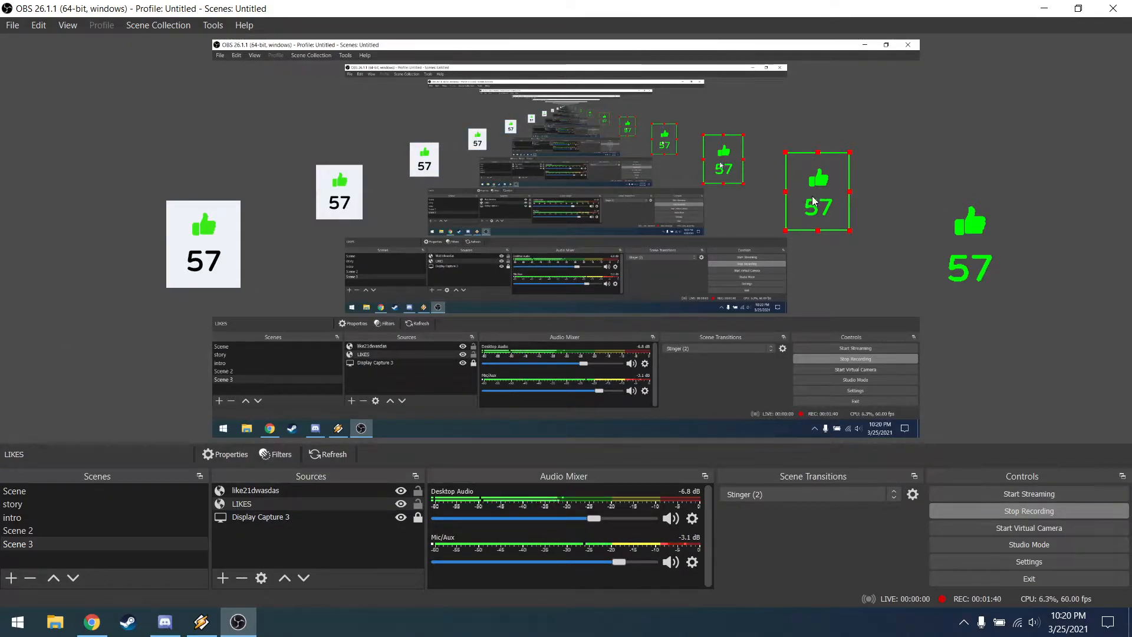
pyautogui.moveTo(813, 201)
pyautogui.mouseDown()
pyautogui.moveTo(805, 263)
pyautogui.moveTo(805, 190)
pyautogui.moveTo(804, 200)
pyautogui.mouseUp()
# Step: In the LIKES source's filters, set the Color Key filter's key color to white #ffffff and raise its opacity to the maximum
pyautogui.click(244, 505)
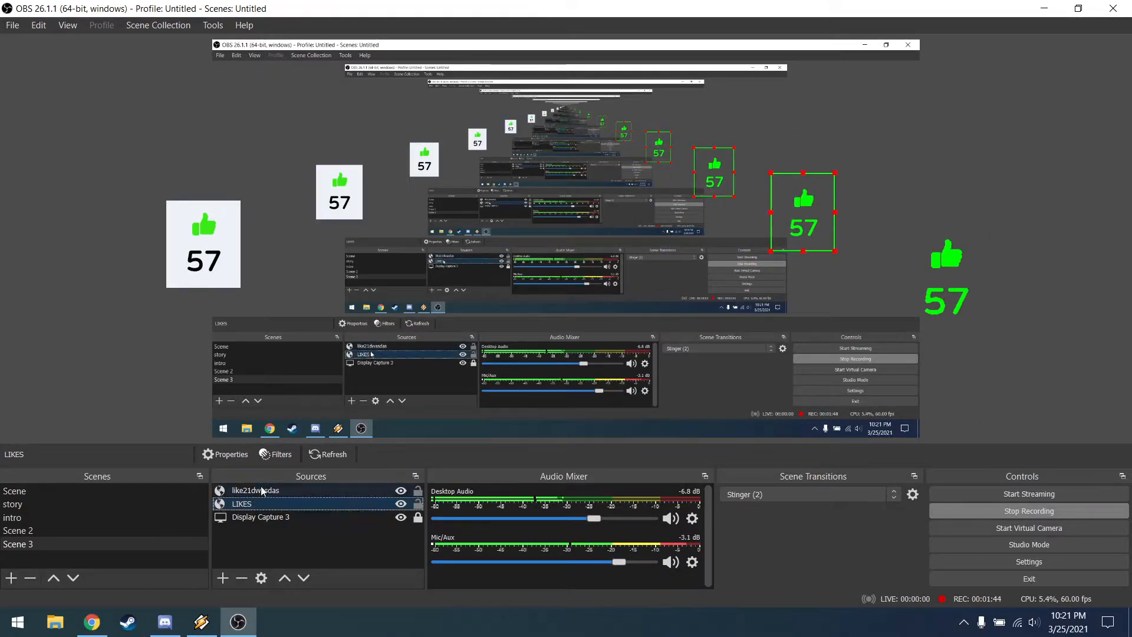
pyautogui.click(277, 454)
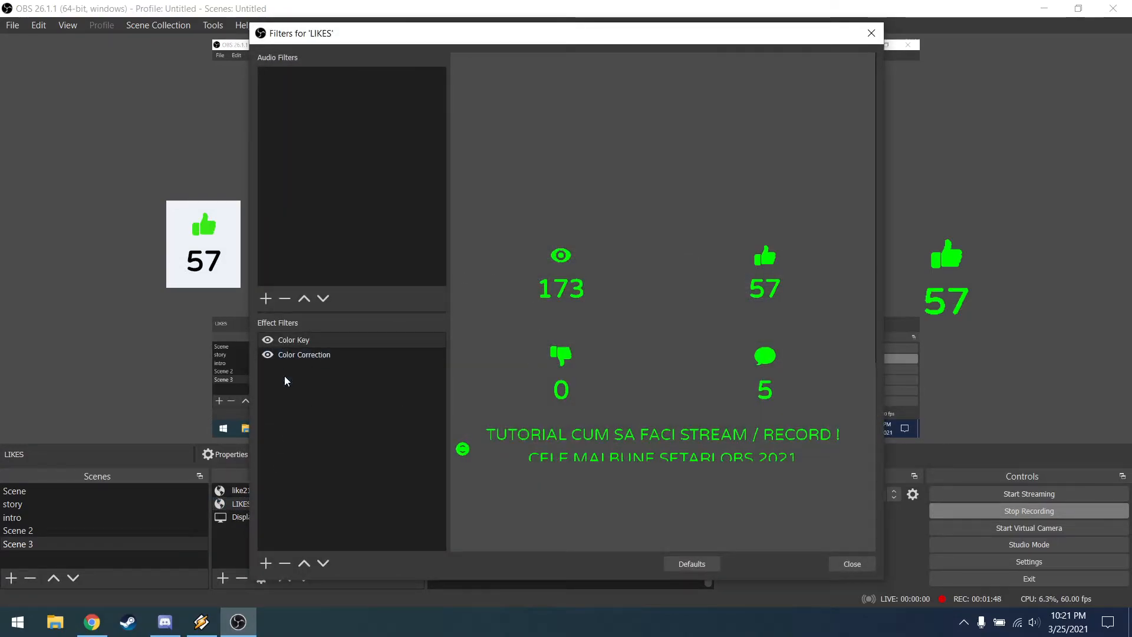
pyautogui.click(265, 565)
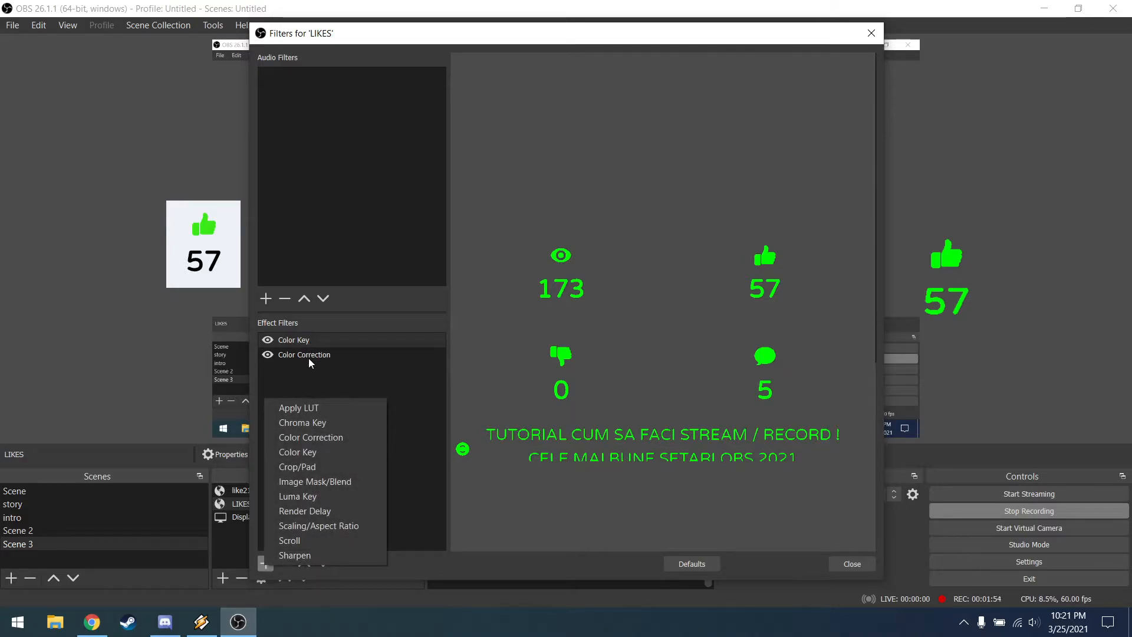
pyautogui.click(304, 332)
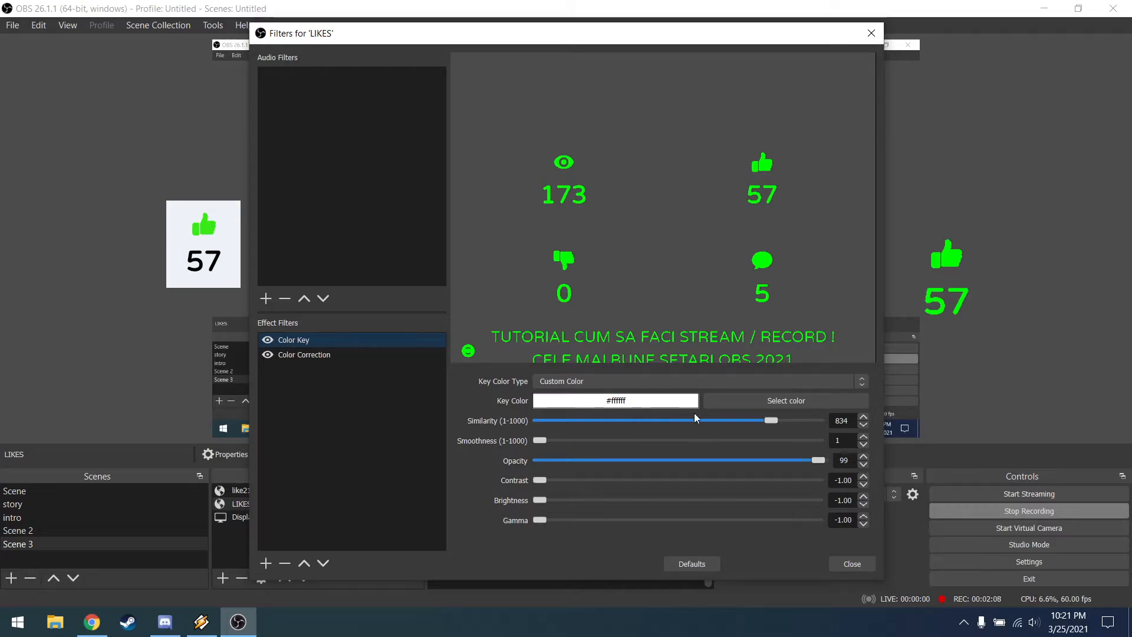
pyautogui.click(760, 403)
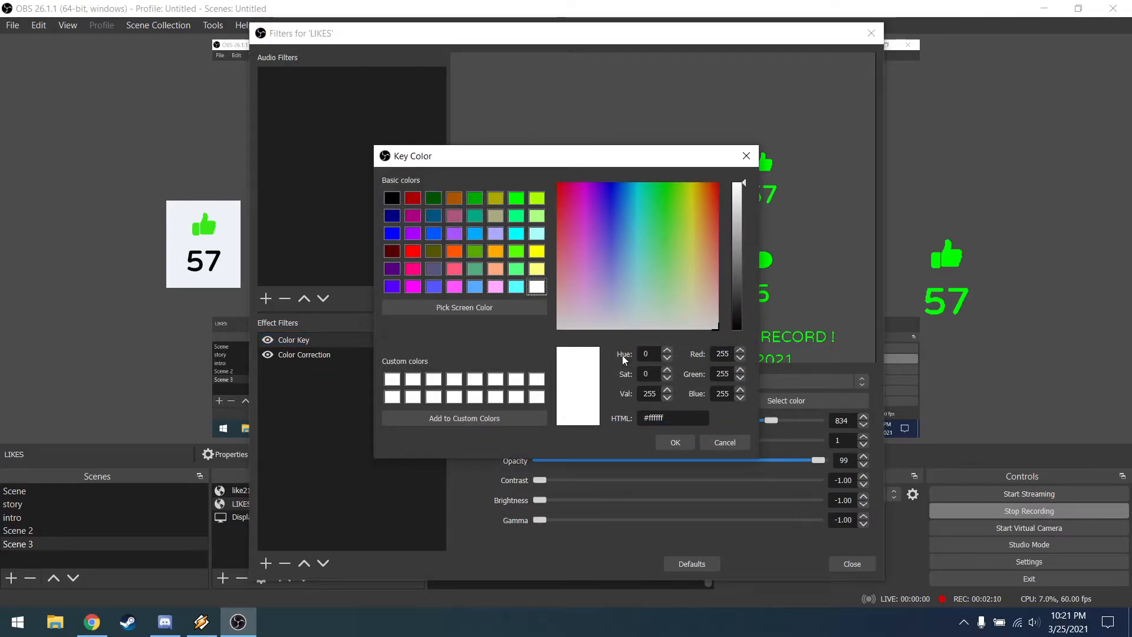
pyautogui.click(454, 380)
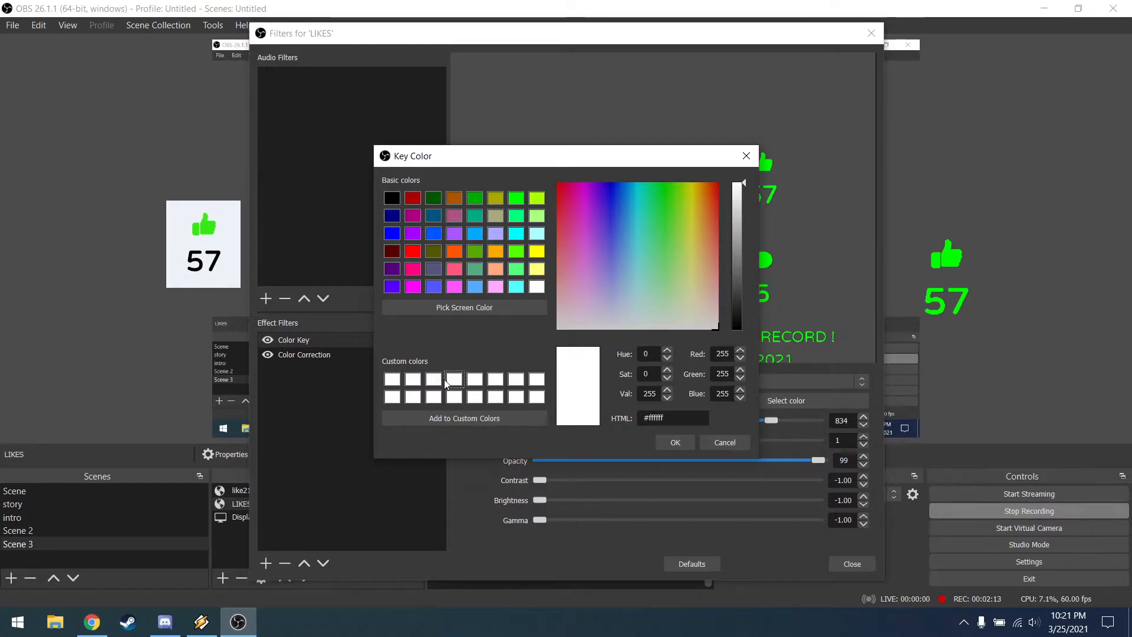
pyautogui.click(679, 440)
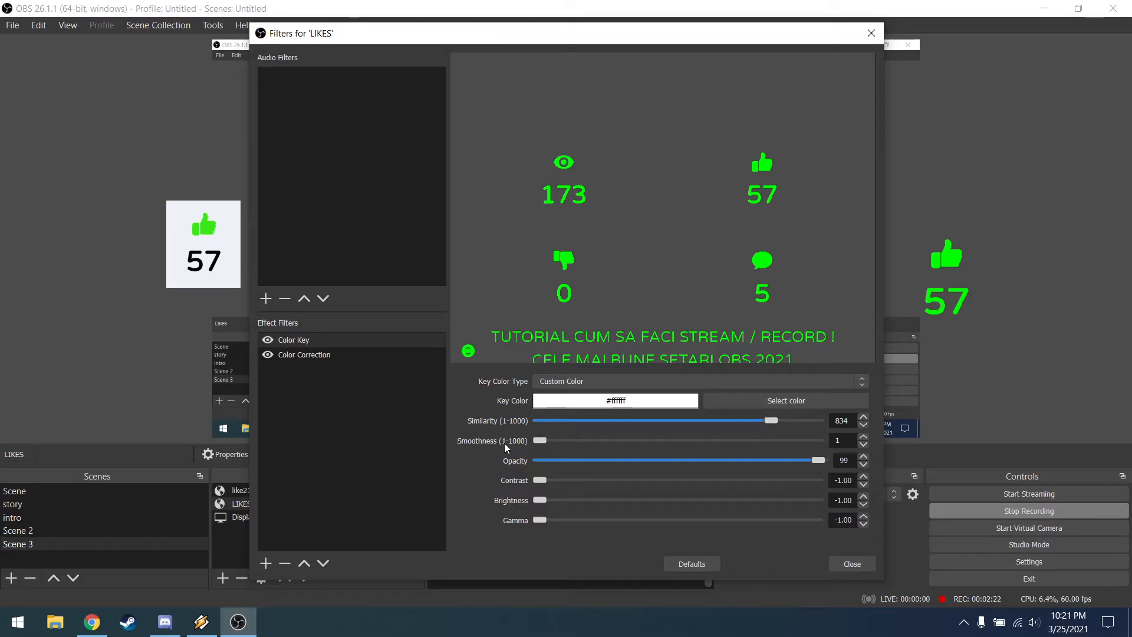
pyautogui.moveTo(820, 464); pyautogui.dragTo(838, 465)
# Step: Examine the color choices of the LIKES source's Color Correction filter, leaving the color picker without choosing a new one
pyautogui.click(334, 355)
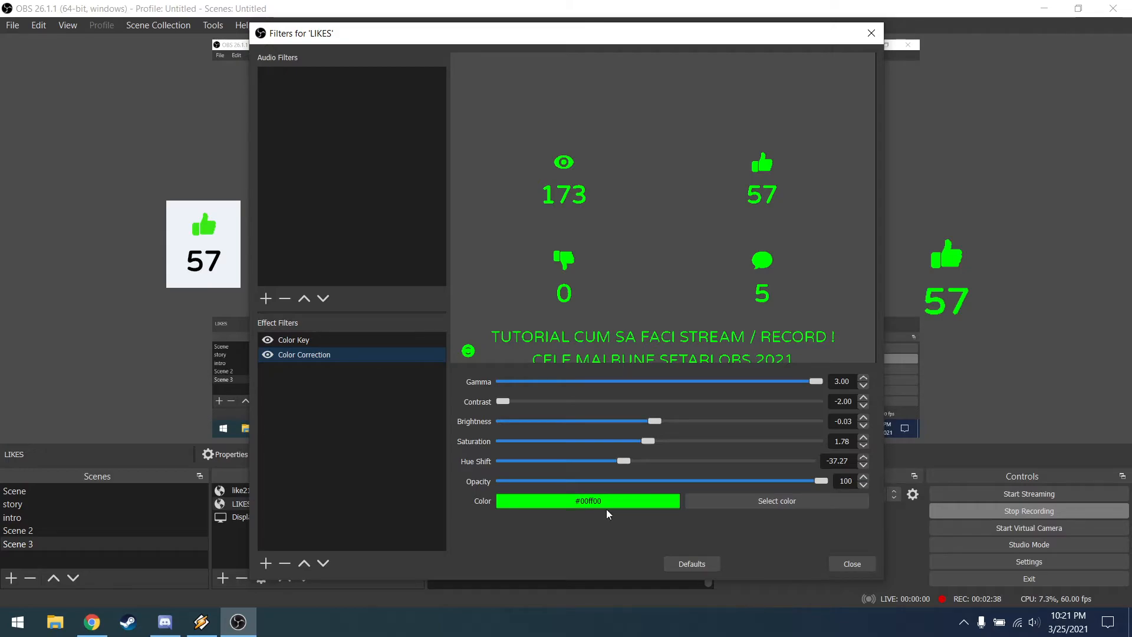
pyautogui.click(777, 501)
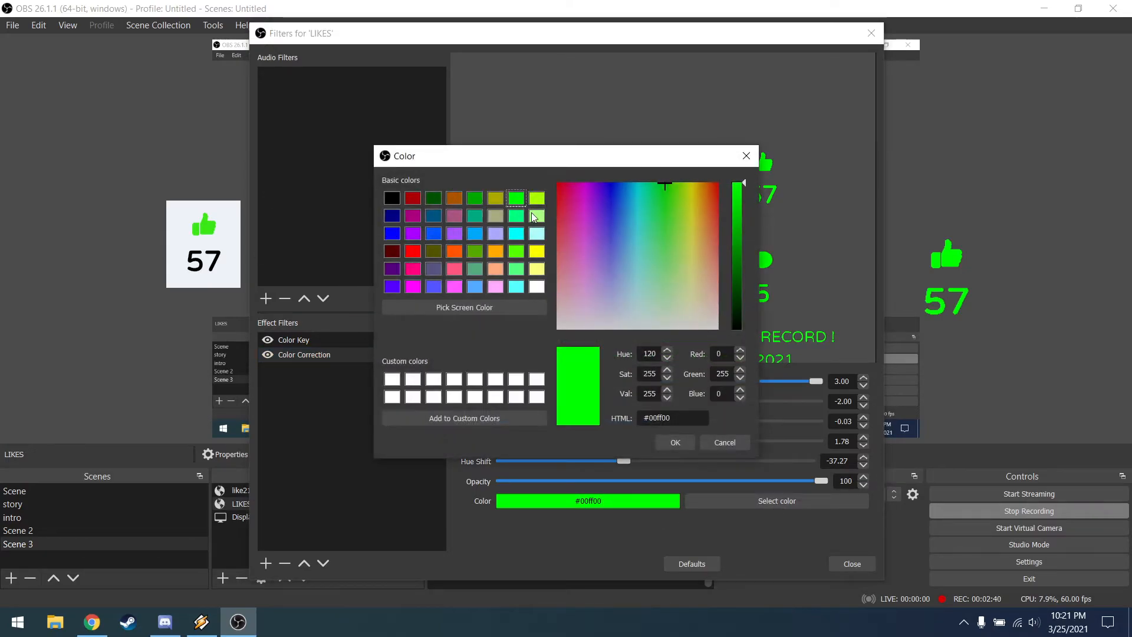
pyautogui.moveTo(555, 165); pyautogui.dragTo(360, 100)
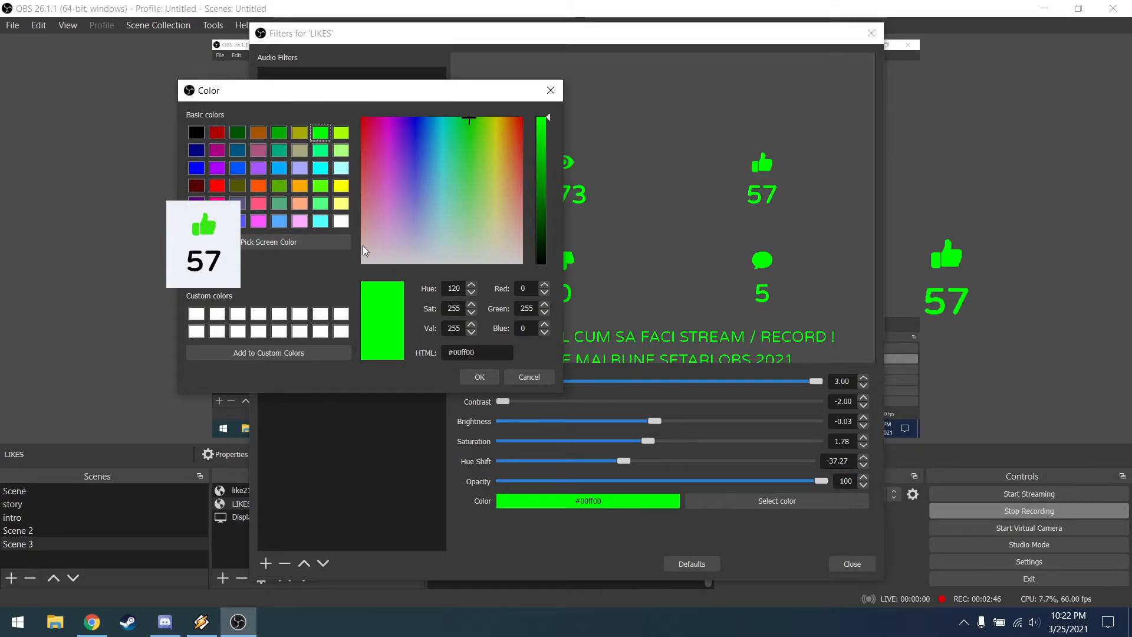
pyautogui.moveTo(466, 103); pyautogui.dragTo(327, 152)
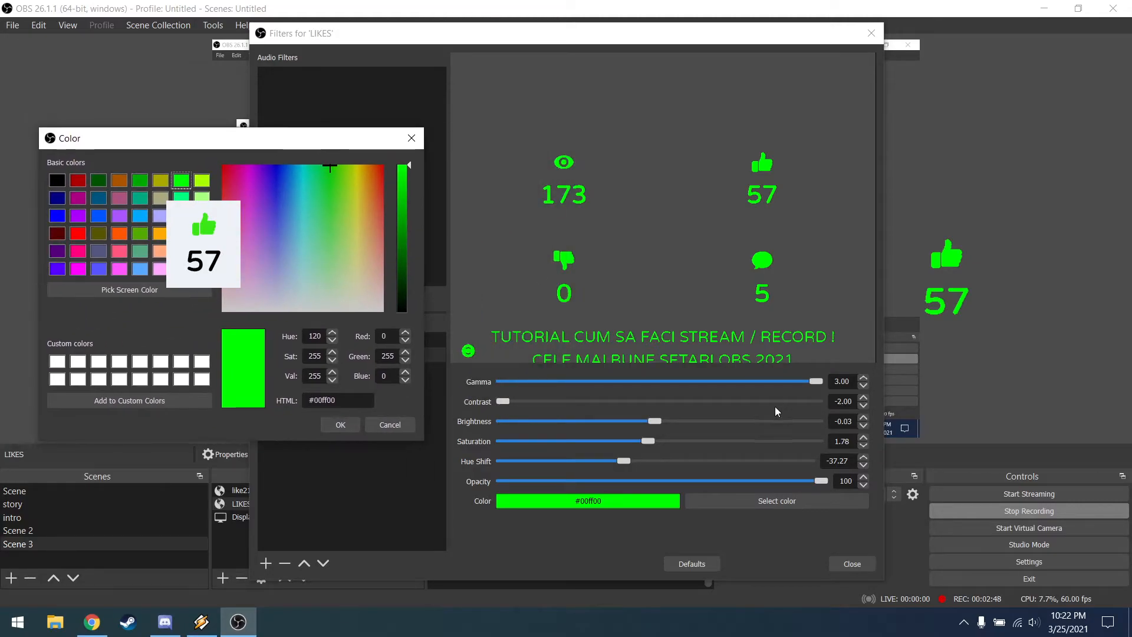
pyautogui.click(412, 139)
# Step: Set the Color Correction filter's gamma to 3.00, hue shift to 37.27 and opacity to 100
pyautogui.moveTo(791, 381); pyautogui.dragTo(826, 382)
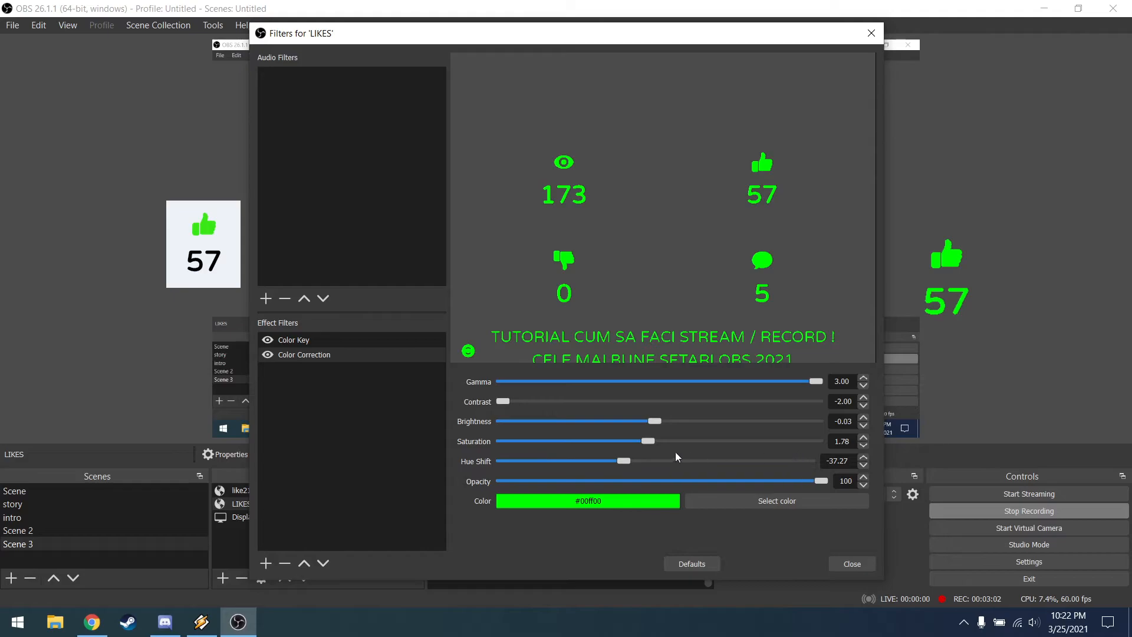
pyautogui.moveTo(626, 462); pyautogui.dragTo(604, 448)
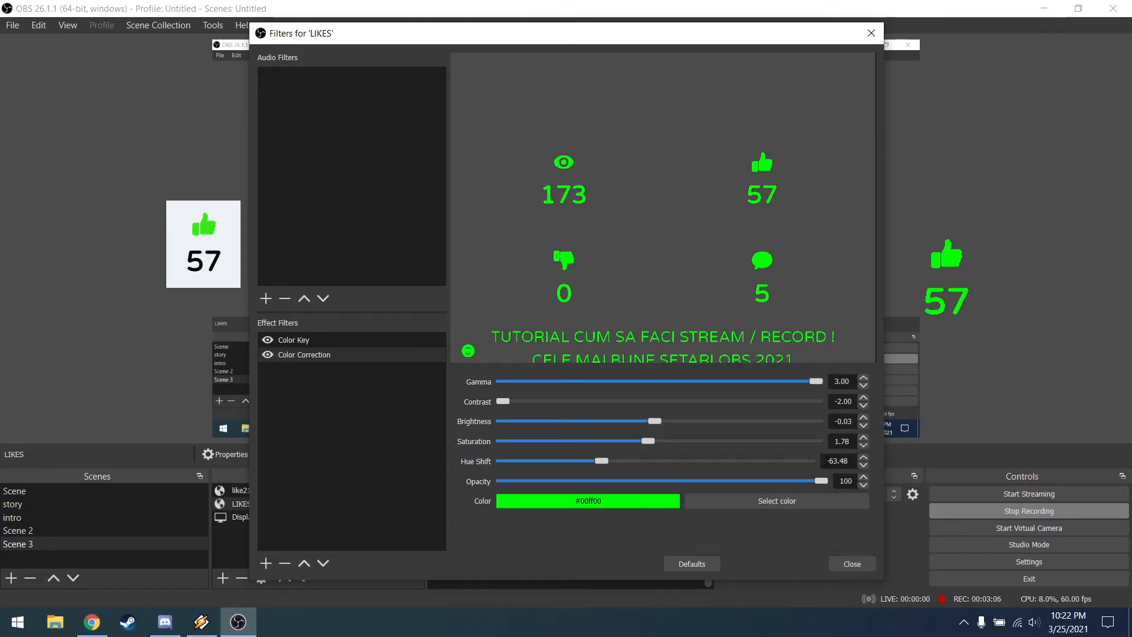
pyautogui.write('37')
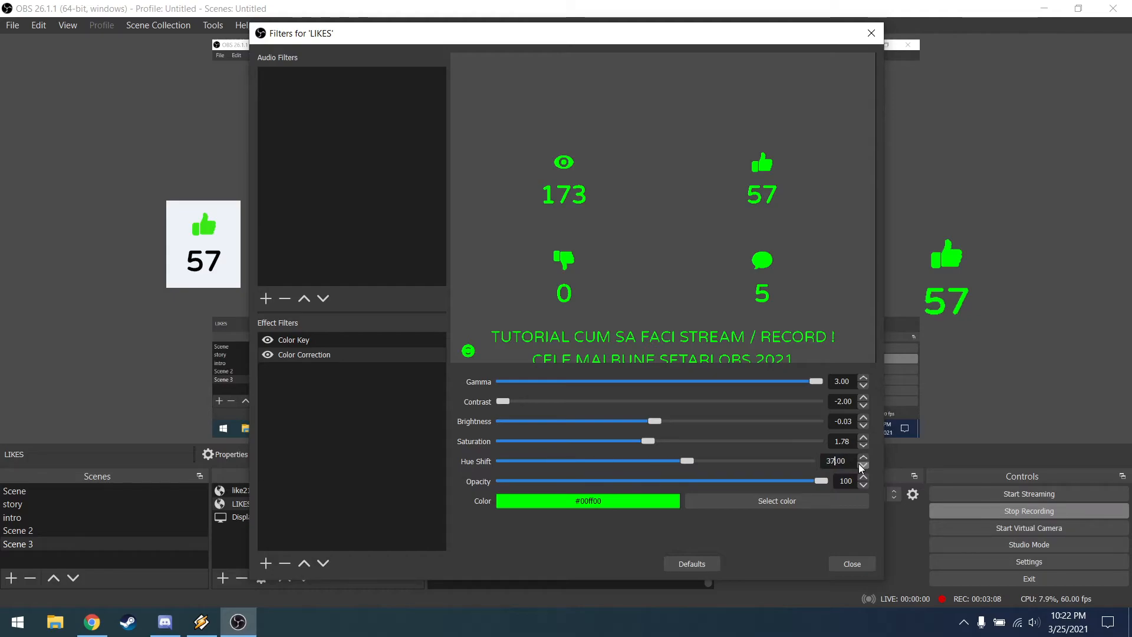
pyautogui.click(866, 457)
pyautogui.click(866, 458)
pyautogui.click(867, 457)
pyautogui.moveTo(821, 481); pyautogui.dragTo(859, 497)
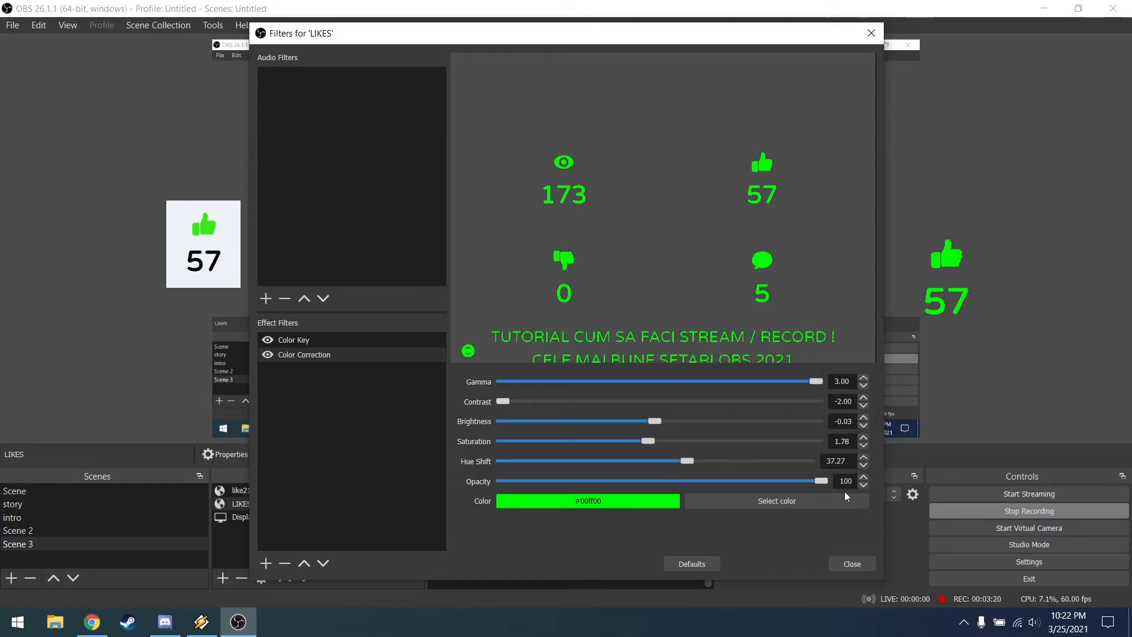
# Step: Close the filters, move the green LIKES counter to the canvas's upper right edge, and place the white like21dwasdas counter directly beside its left side
pyautogui.click(852, 564)
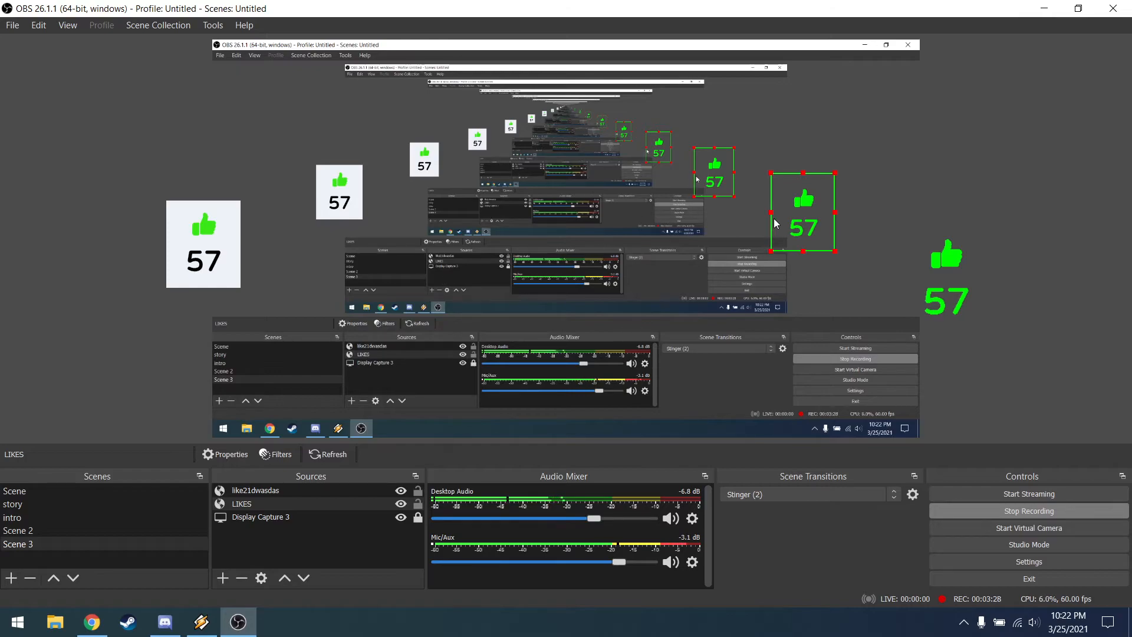
pyautogui.moveTo(791, 217); pyautogui.dragTo(864, 166)
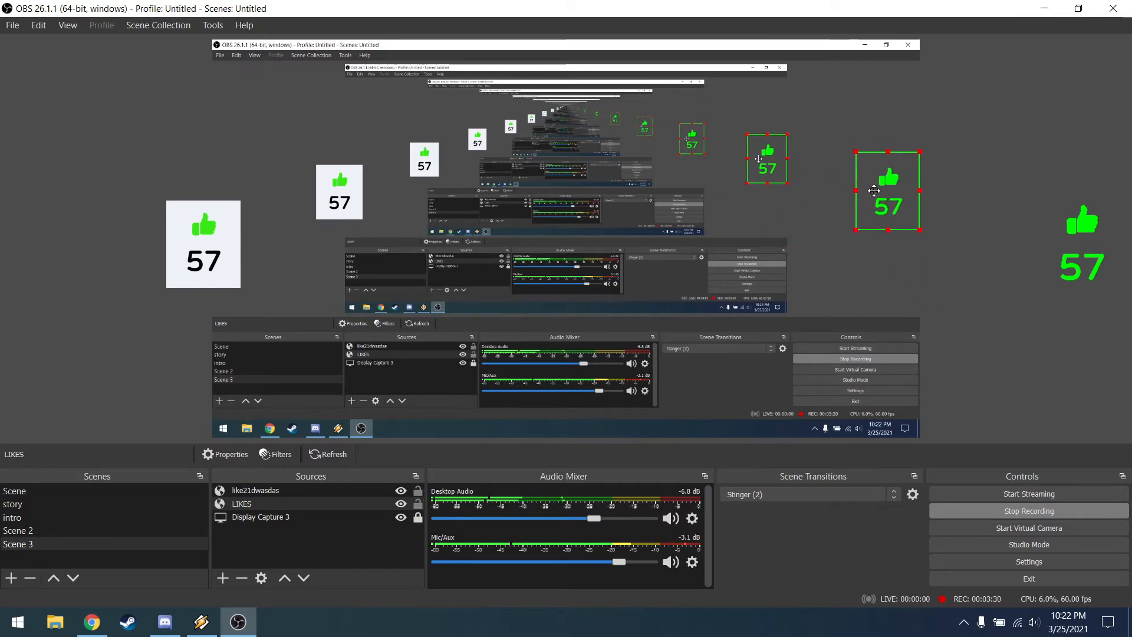
pyautogui.click(334, 186)
pyautogui.moveTo(334, 186); pyautogui.dragTo(826, 183)
pyautogui.click(867, 204)
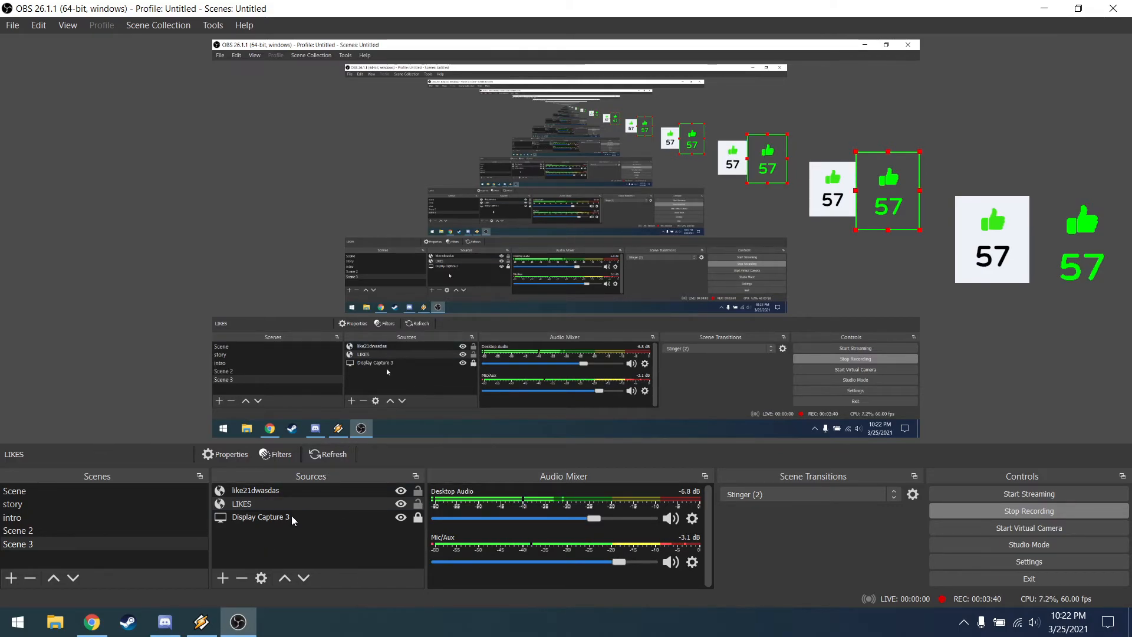
# Step: Copy the LIKES source from Scene 3 into Scene 2 as a reference and move it inward, just right of the canvas centre
pyautogui.click(272, 530)
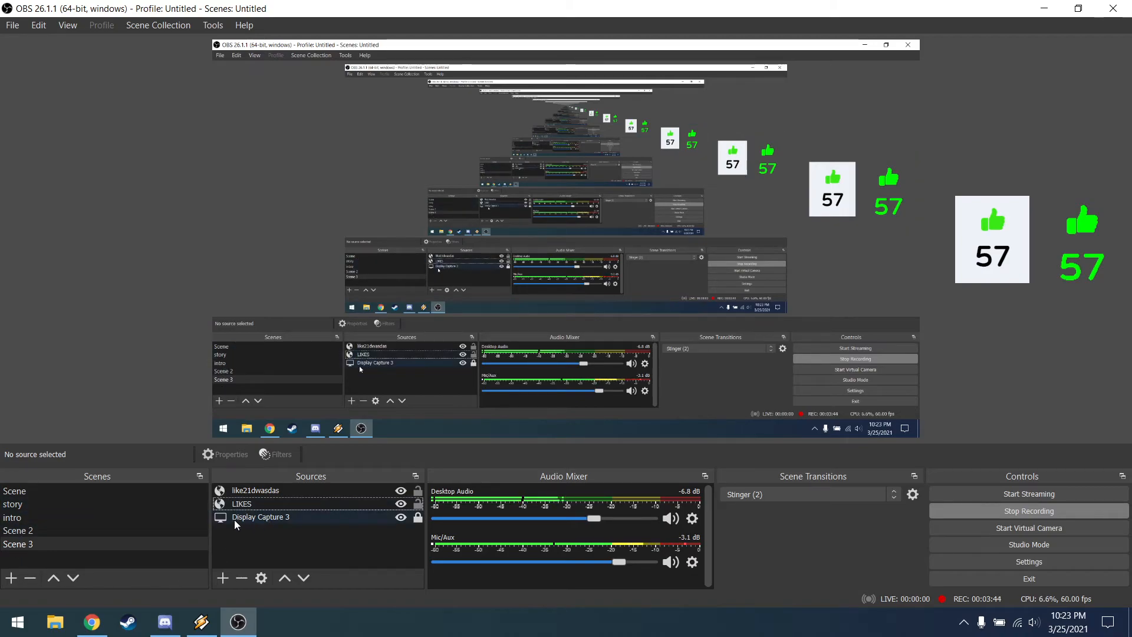
pyautogui.rightClick(257, 507)
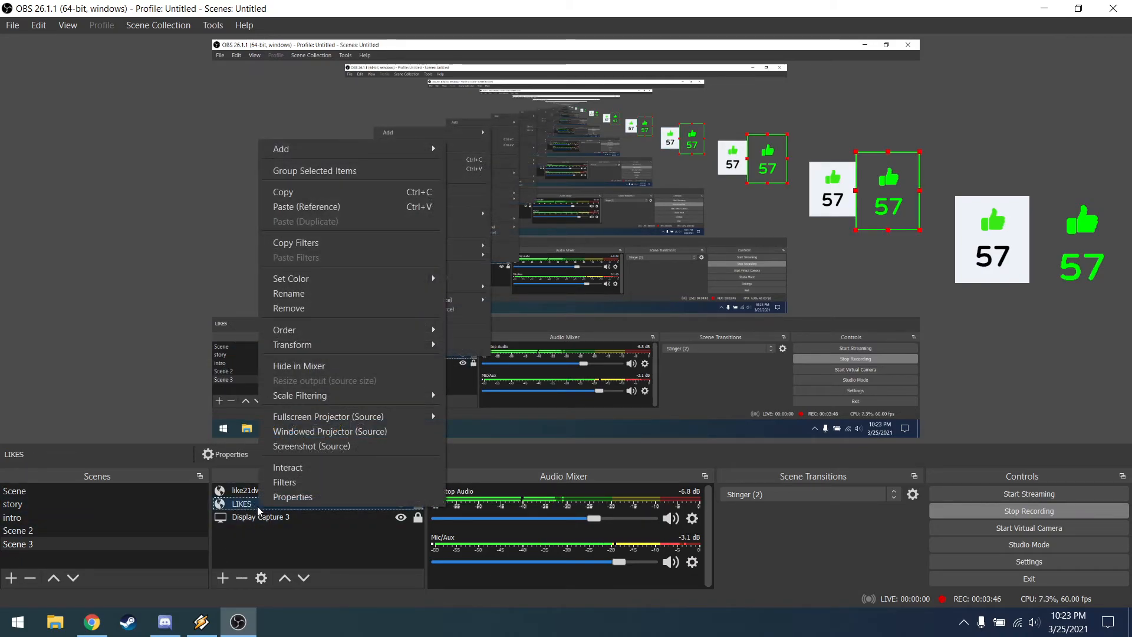
pyautogui.click(337, 191)
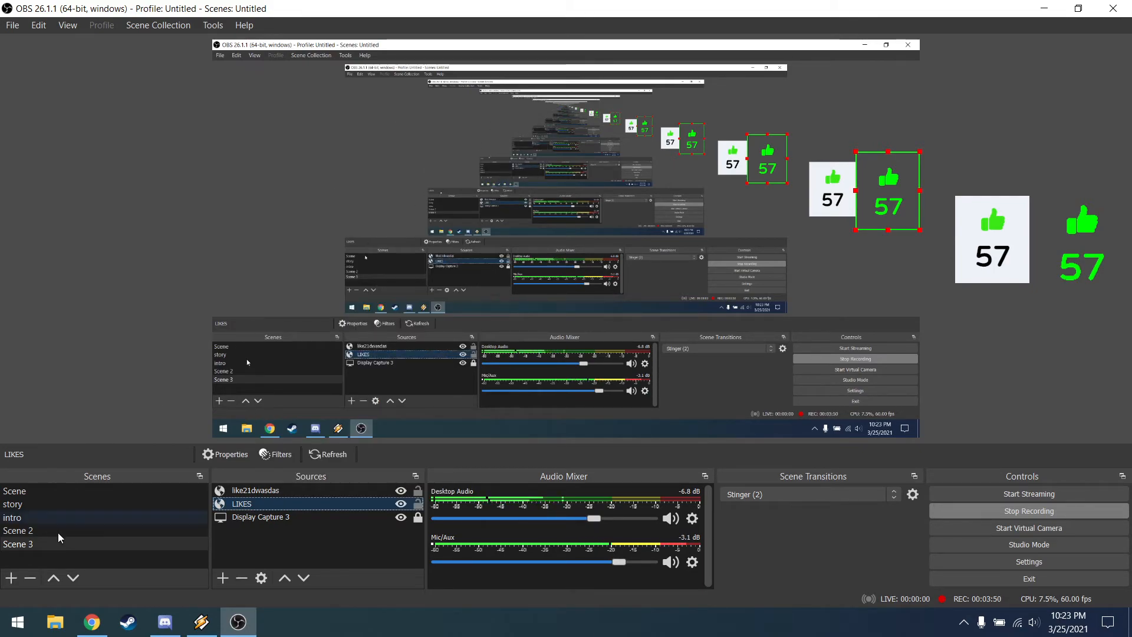
pyautogui.click(83, 531)
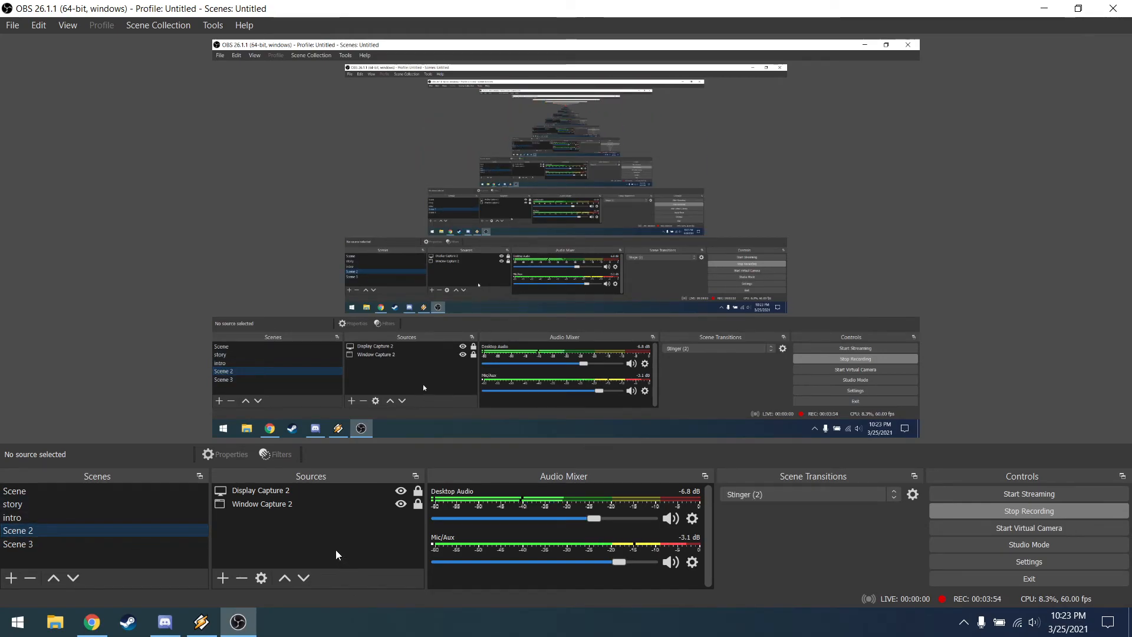
pyautogui.rightClick(336, 555)
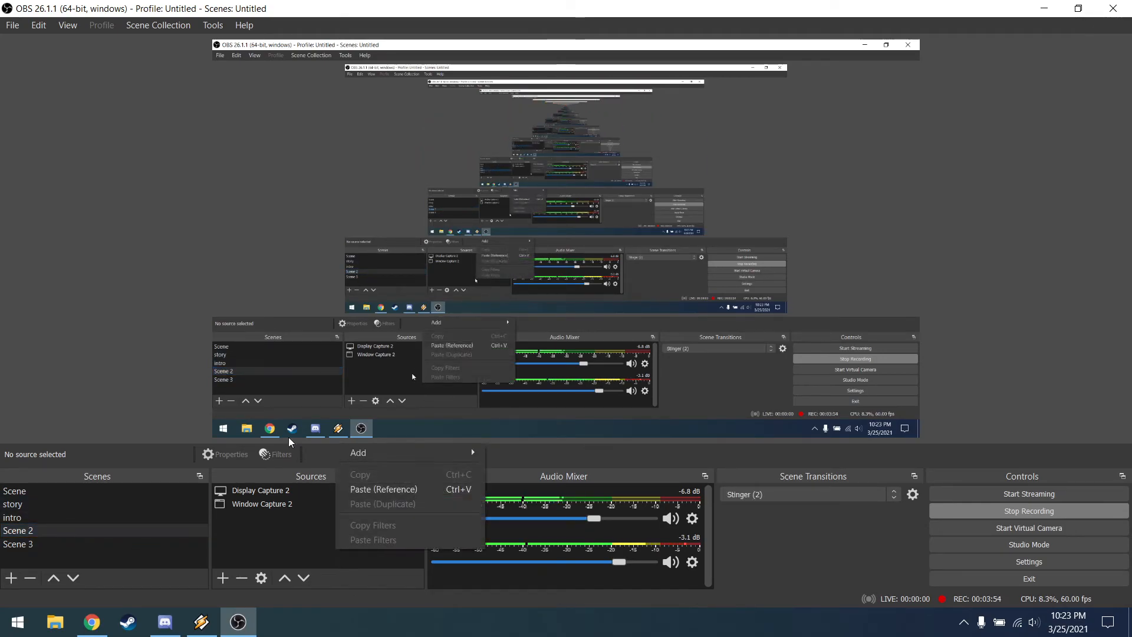
pyautogui.click(368, 488)
pyautogui.moveTo(897, 220); pyautogui.dragTo(693, 242)
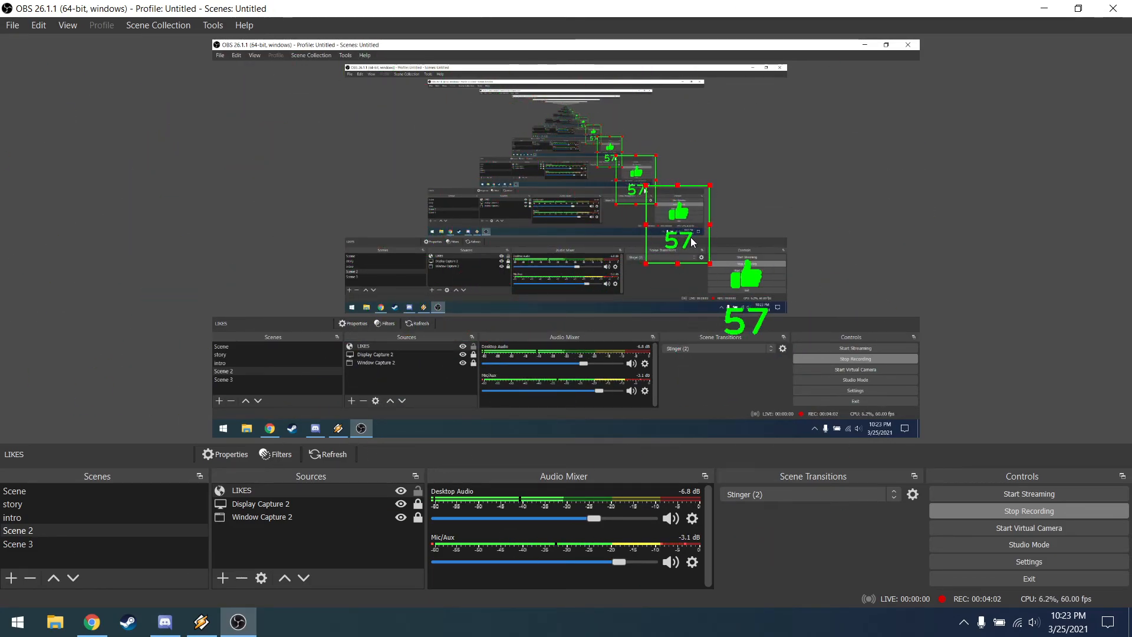